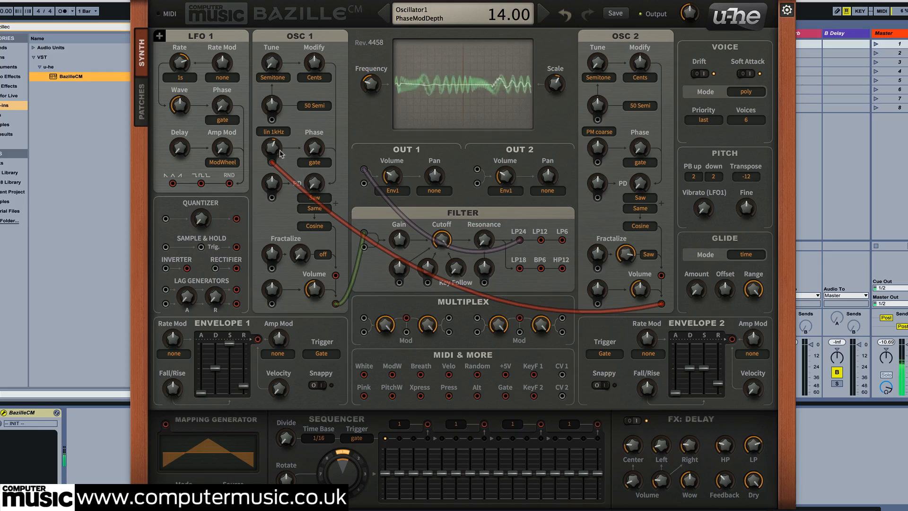
Load the -- INIT -- patch and turn Oscillator 1's phase distortion (PD) amount down to zero
left_click_drag(272, 147, 288, 175)
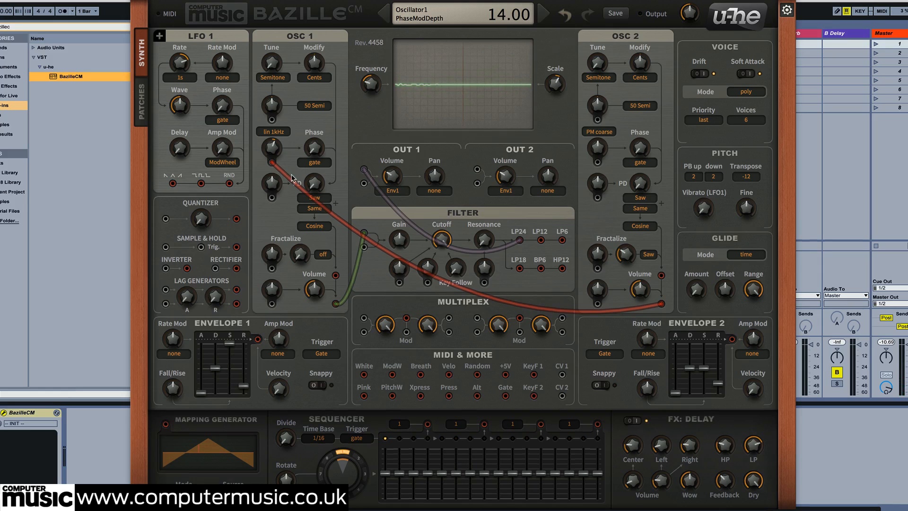
left_click(142, 108)
left_click(366, 70)
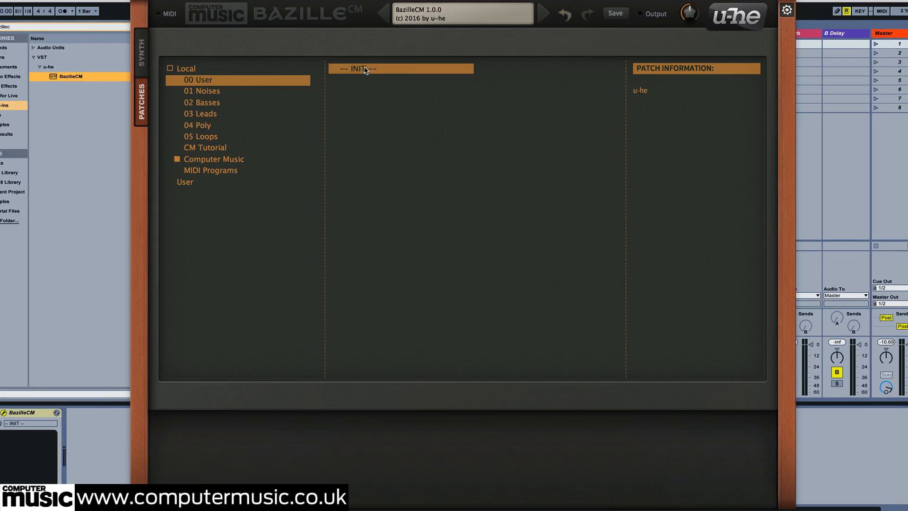
left_click(140, 52)
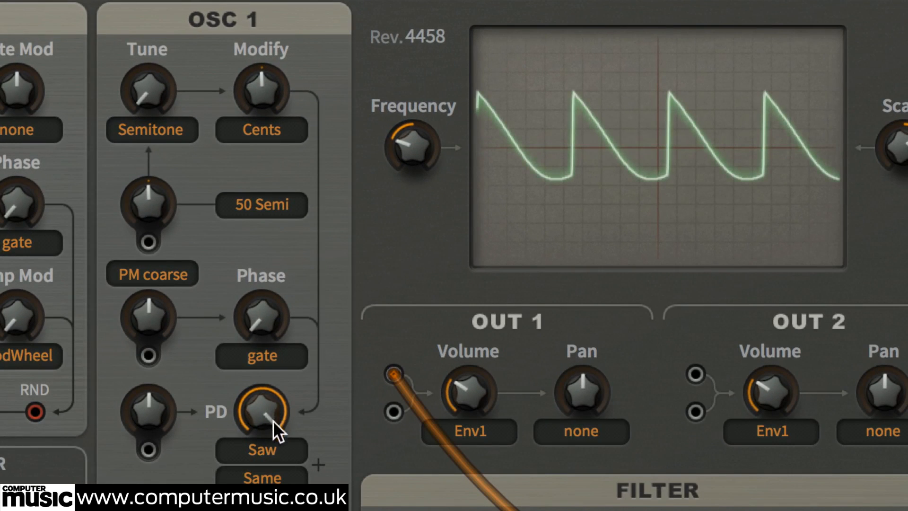
left_click_drag(270, 419, 263, 510)
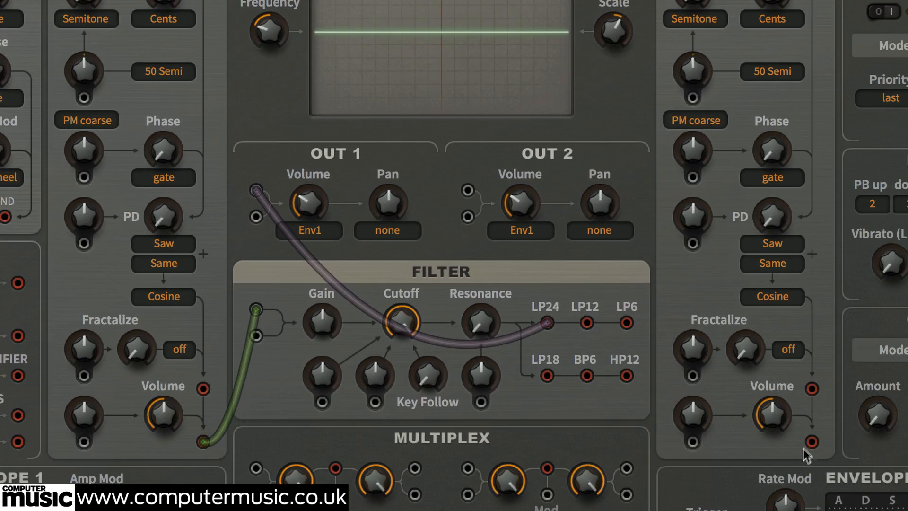
Patch Oscillator 2's output into Oscillator 1's phase modulation input and set the modulation depth to 32
left_click_drag(811, 443, 85, 178)
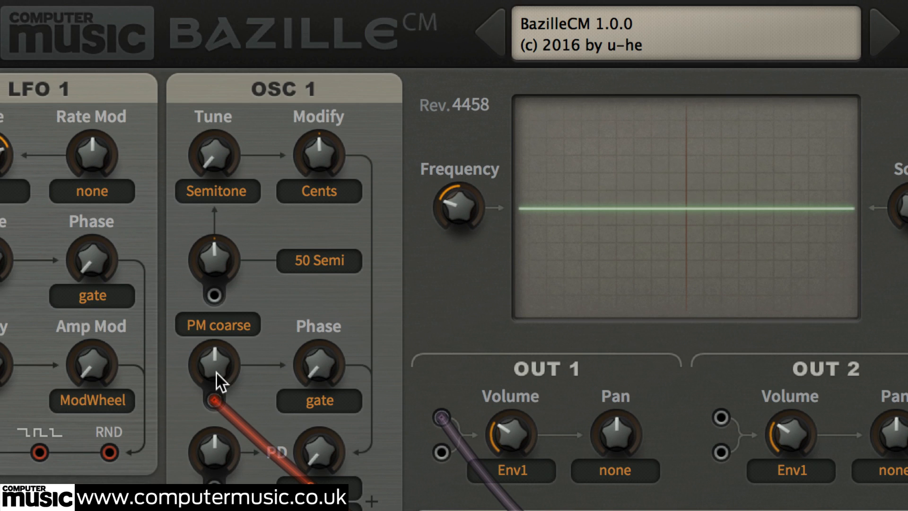
left_click_drag(215, 367, 230, 329)
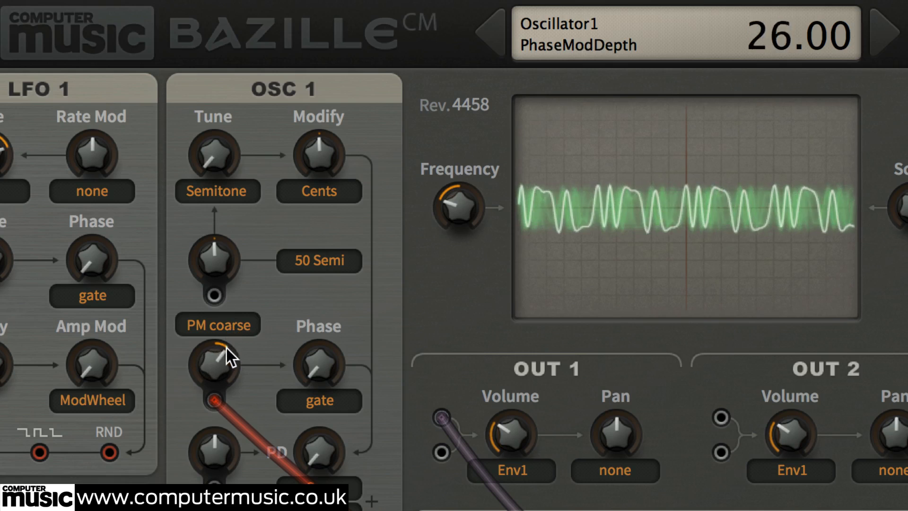
mouse_move(223, 362)
left_mouse_down()
mouse_move(215, 369)
mouse_move(230, 293)
mouse_move(235, 363)
left_mouse_up()
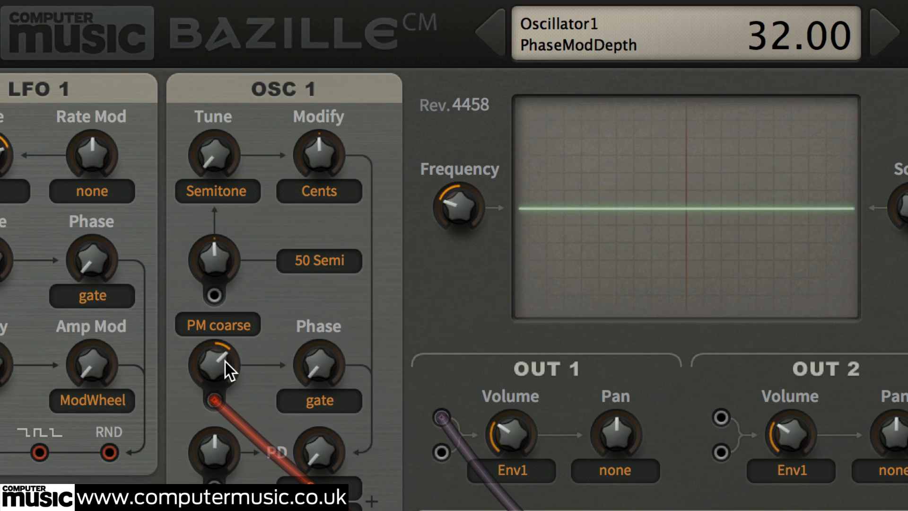
Try PM medium on Oscillator 1, then switch its modulation to PM fine and set the depth to 100
left_click(231, 328)
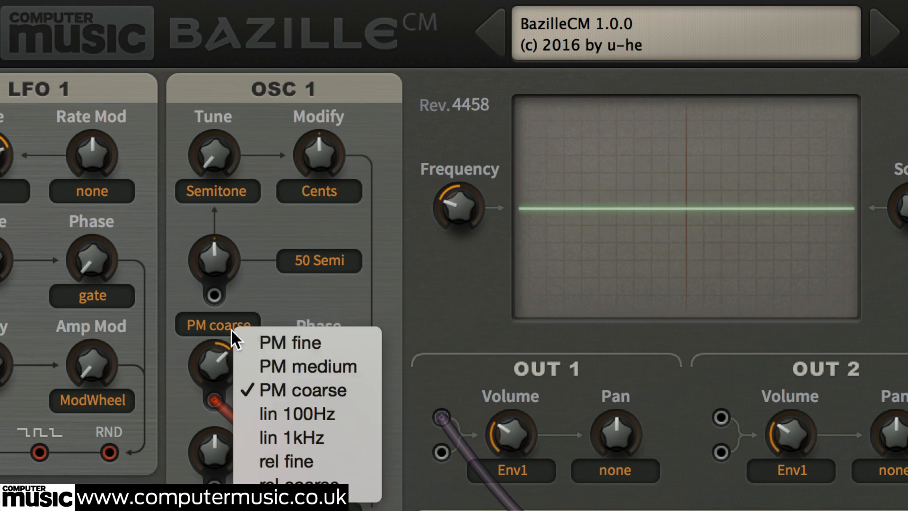
left_click(266, 366)
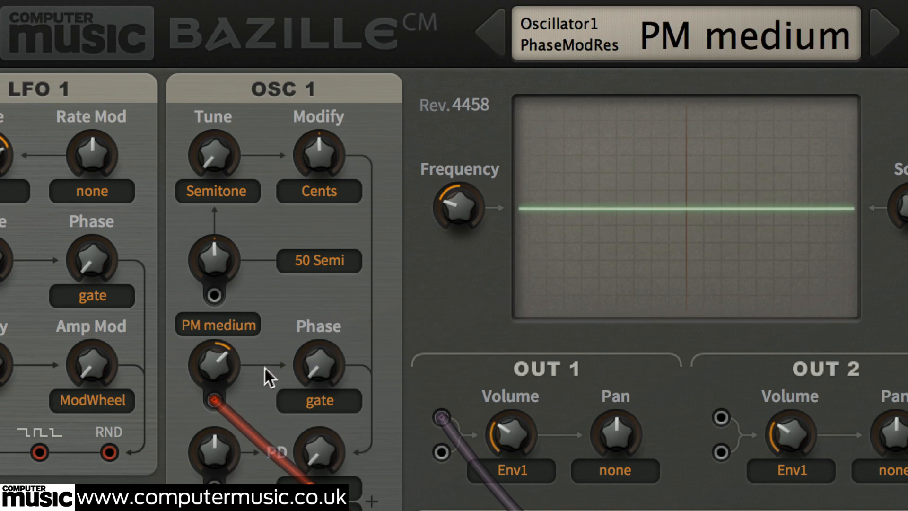
left_click_drag(215, 368, 230, 327)
left_click(229, 327)
left_click(284, 339)
left_click_drag(212, 363, 238, 325)
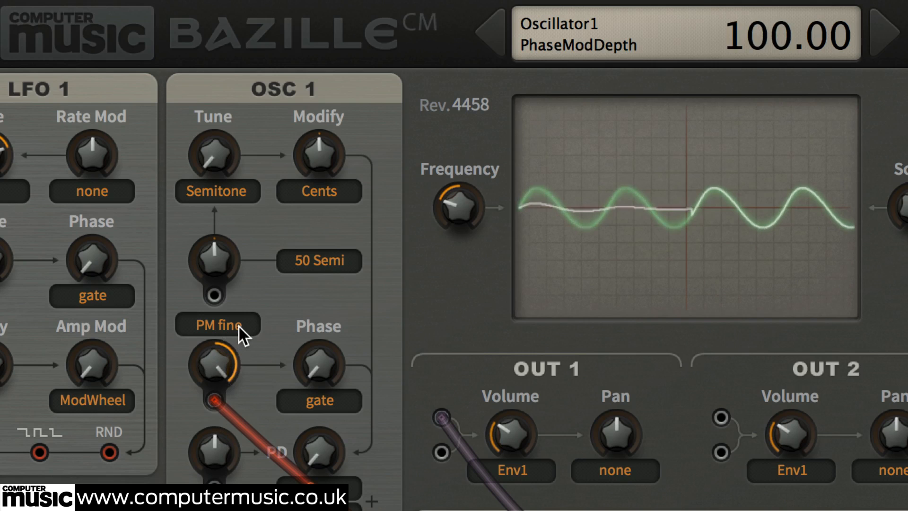
Set Oscillator 1's modulation mode to PM coarse and vary the depth, ending at 100
left_click(238, 325)
left_click(268, 388)
mouse_move(221, 362)
left_mouse_down()
mouse_move(212, 413)
mouse_move(228, 353)
left_mouse_up()
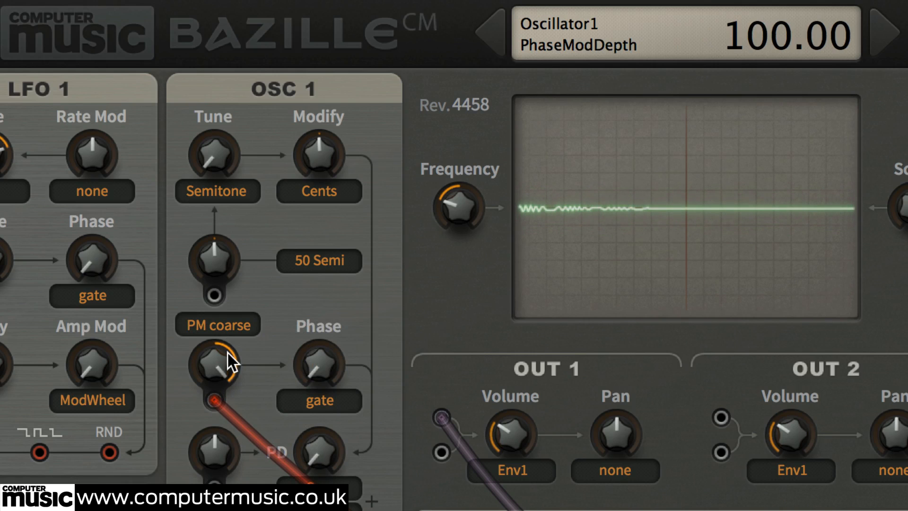
Switch Oscillator 1's modulation mode to lin 100Hz and adjust the modulation depth to slightly below maximum
left_click(229, 324)
left_click(259, 409)
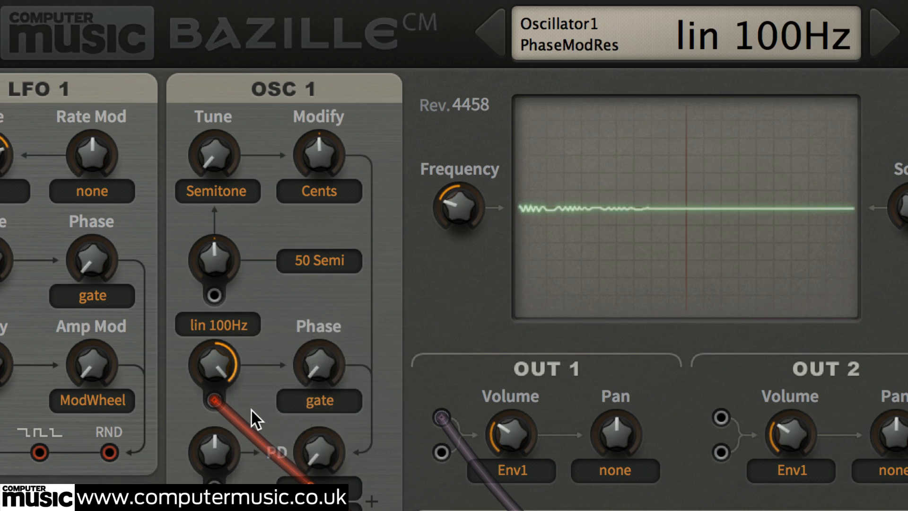
left_click_drag(220, 360, 222, 378)
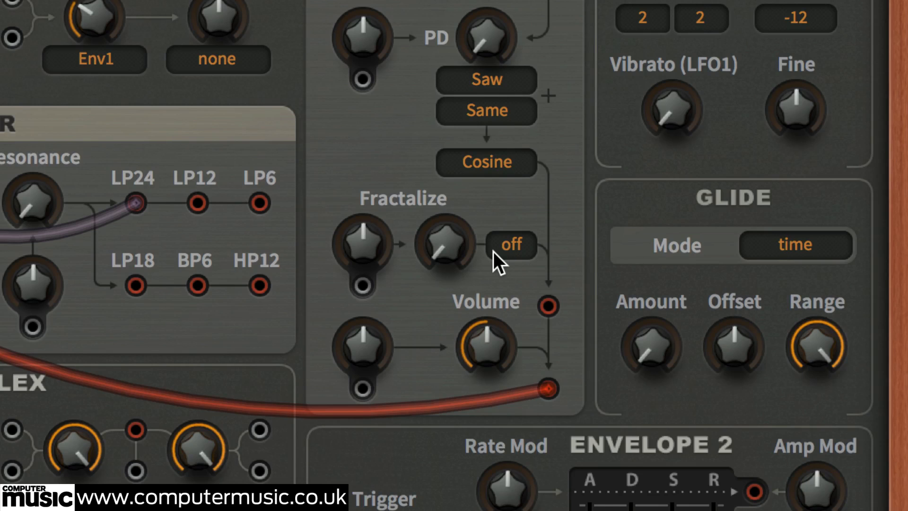
Set Oscillator 2's Fractalize type to Saw and raise the Fractalize amount to a little over half
left_click(505, 248)
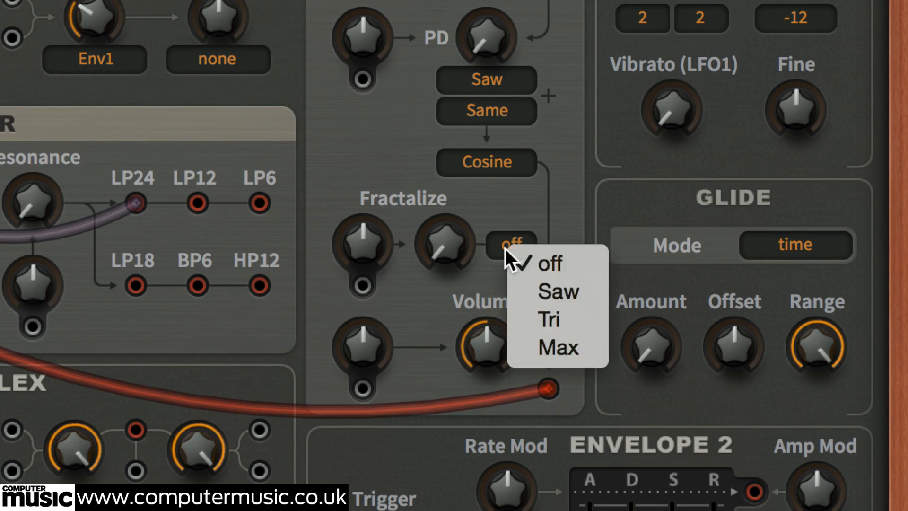
left_click(522, 282)
left_click_drag(455, 264, 442, 78)
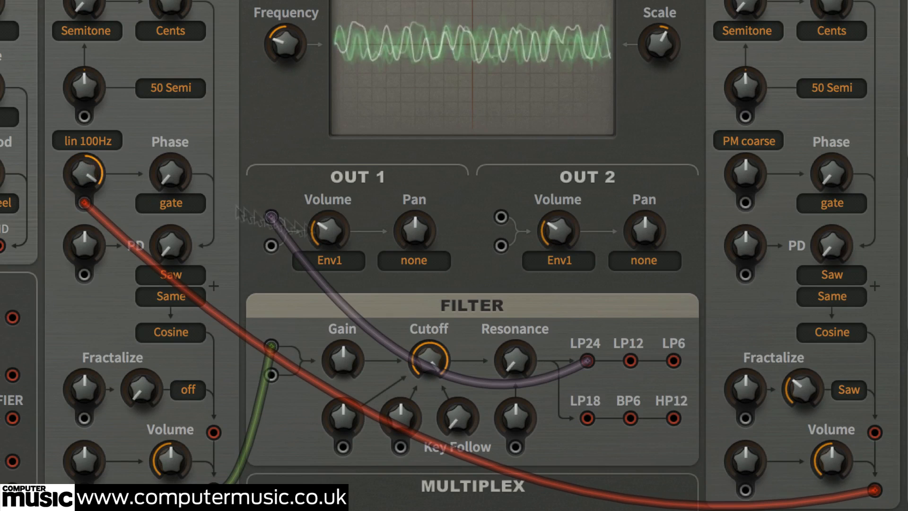
left_click_drag(807, 390, 833, 291)
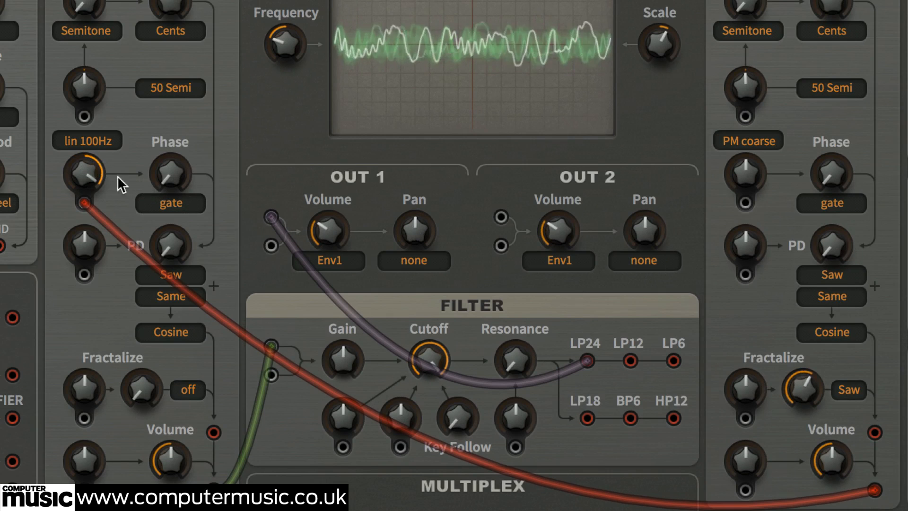
Switch Oscillator 1's modulation mode to lin 1kHz and adjust the modulation depth to a moderate positive amount
left_click(97, 144)
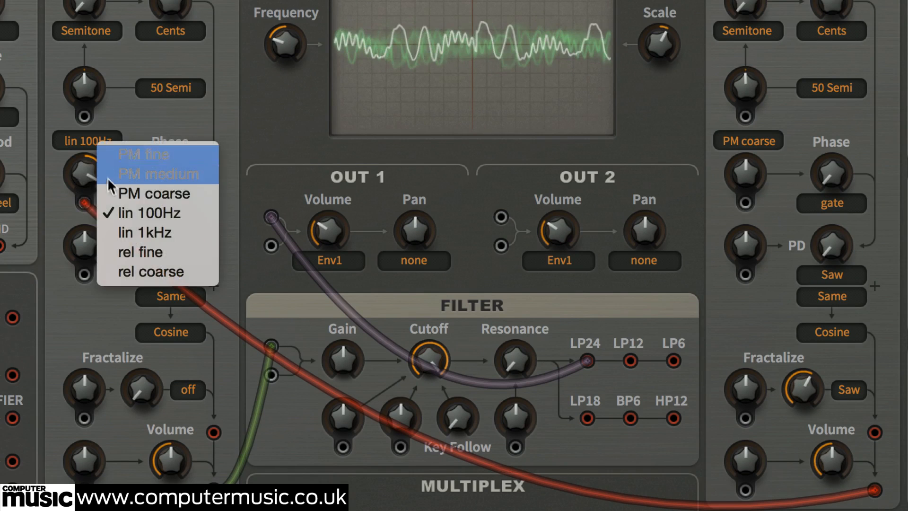
left_click(126, 232)
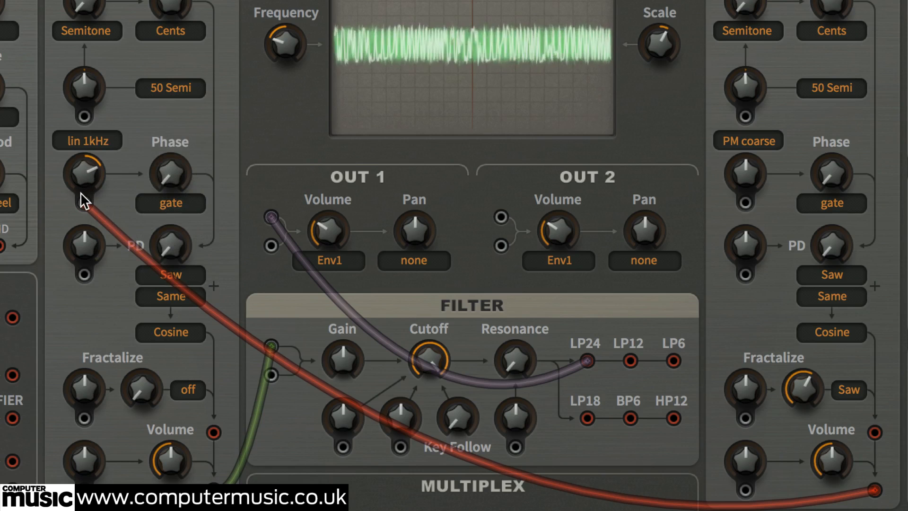
left_click_drag(81, 192, 84, 202)
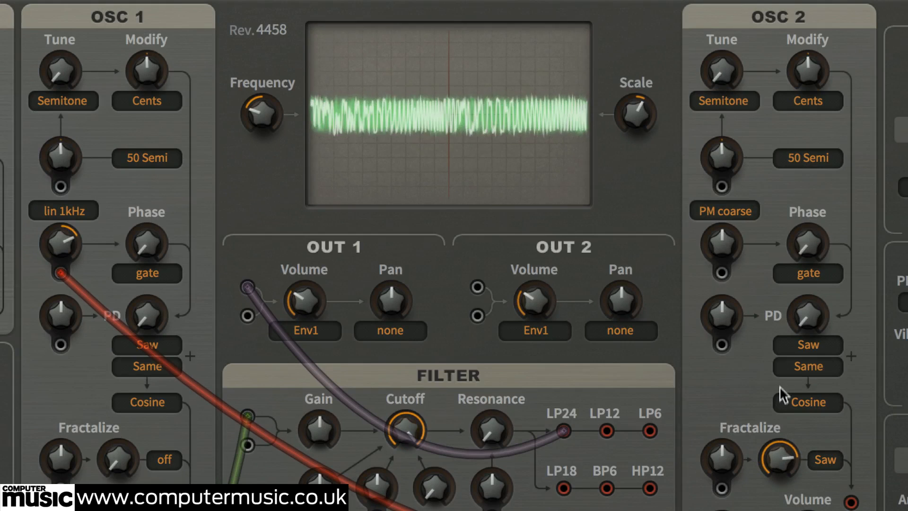
Sweep Oscillator 2's Fractalize amount and Oscillator 1's modulation depth, ending with a low positive depth
left_click_drag(779, 458, 776, 510)
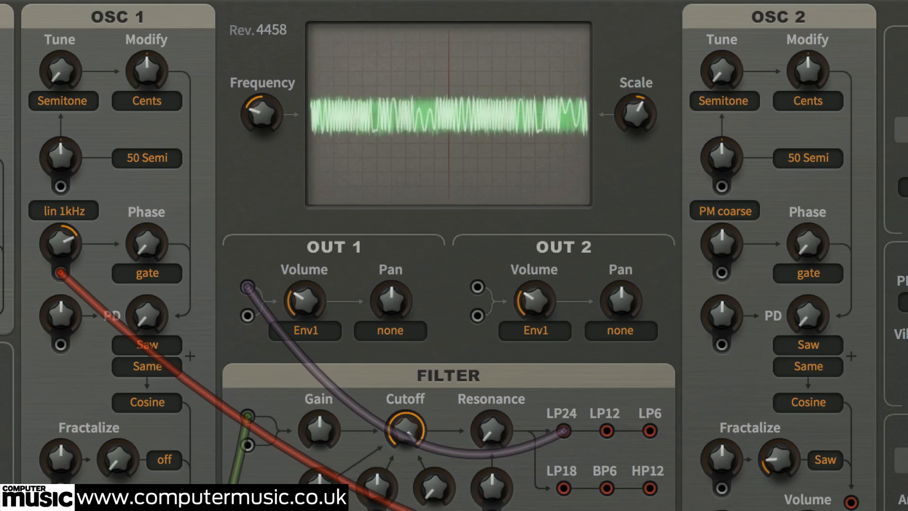
left_click_drag(61, 246, 68, 289)
left_click_drag(791, 458, 822, 284)
left_click_drag(76, 213, 68, 244)
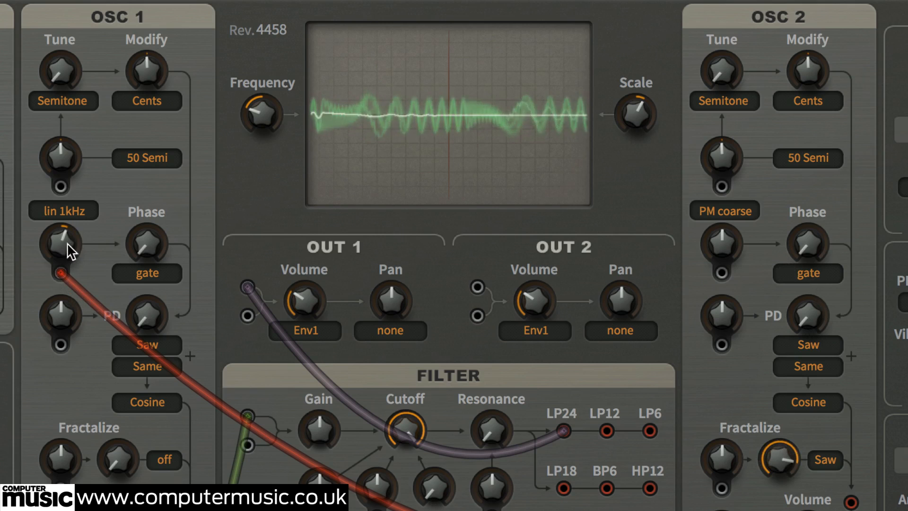
left_click_drag(66, 243, 61, 271)
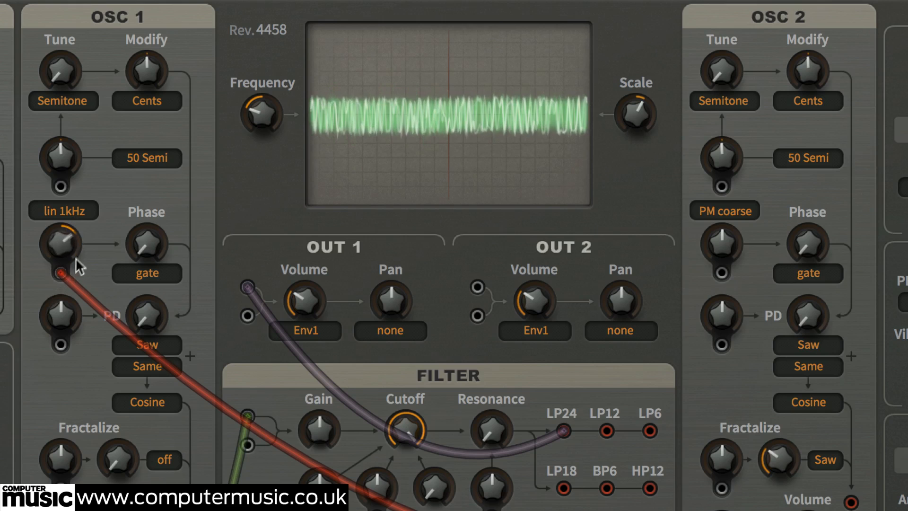
left_click_drag(76, 257, 76, 283)
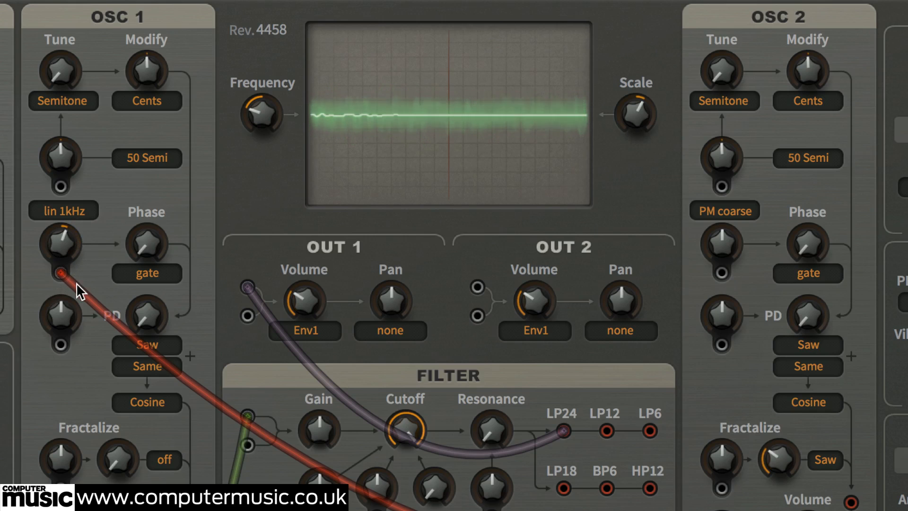
Switch Oscillator 1's modulation mode to rel coarse and adjust its depth together with Oscillator 2's Fractalize amount
left_click(80, 208)
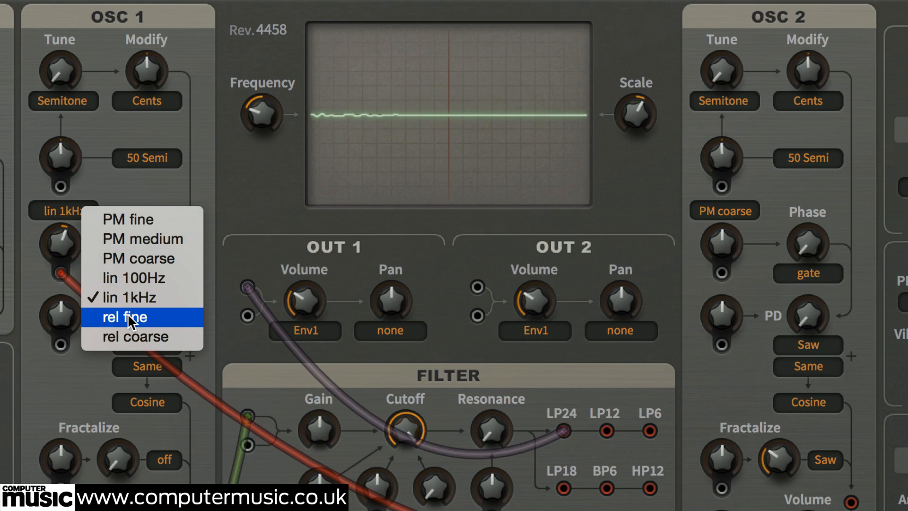
left_click(127, 337)
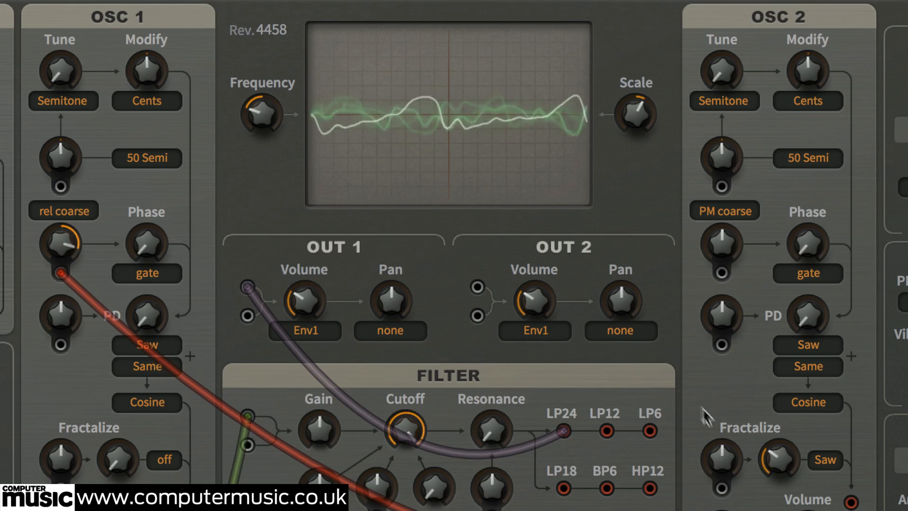
left_click_drag(776, 449, 794, 392)
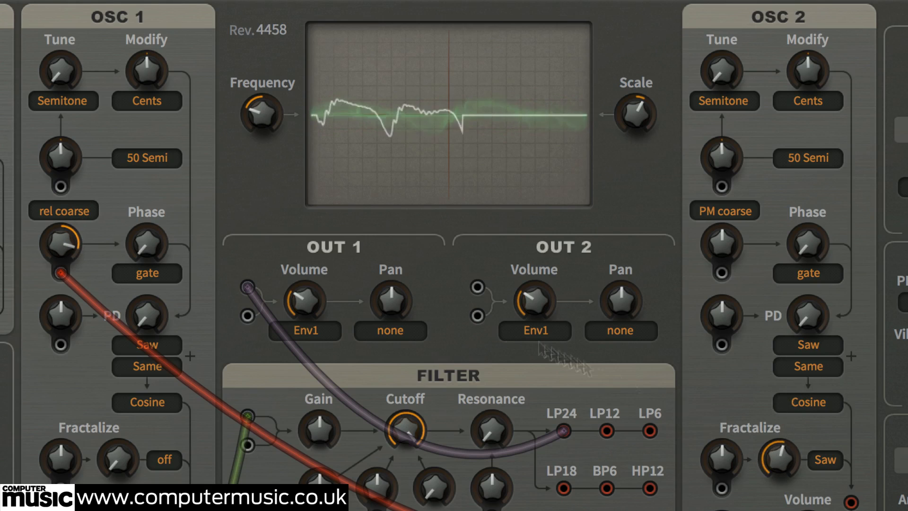
mouse_move(71, 251)
left_mouse_down()
mouse_move(58, 295)
mouse_move(73, 249)
left_mouse_up()
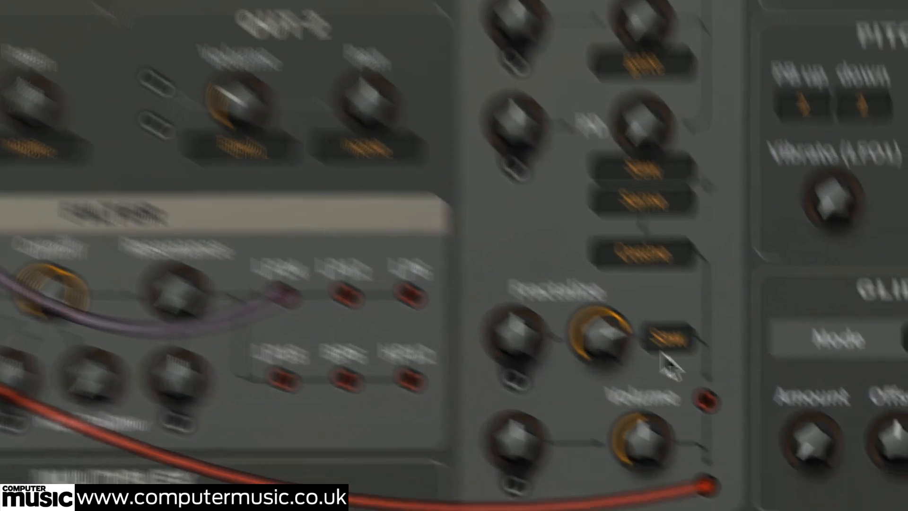
Turn Oscillator 2's Fractalize type off and back to Saw, then adjust the Fractalize amount
left_click(837, 463)
left_click(570, 255)
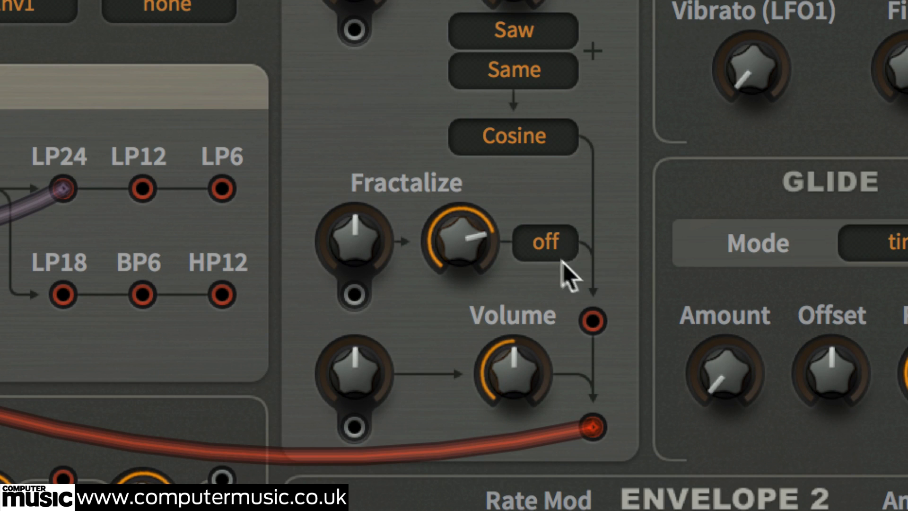
left_click(564, 260)
left_click(583, 299)
mouse_move(464, 237)
left_mouse_down()
mouse_move(440, 399)
mouse_move(405, 510)
mouse_move(456, 237)
left_mouse_up()
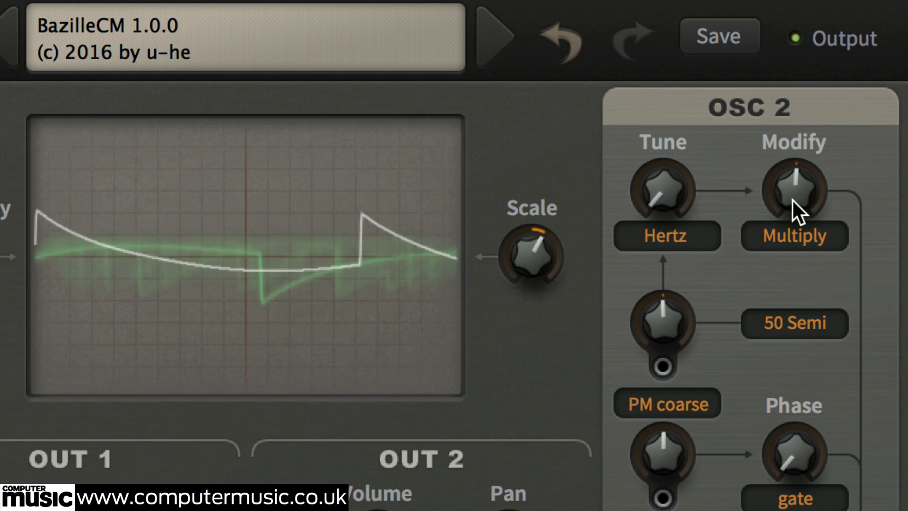
Sweep Oscillator 2's Modify multiplier up and down with its tuning in Hertz mode
left_click_drag(792, 210, 822, 132)
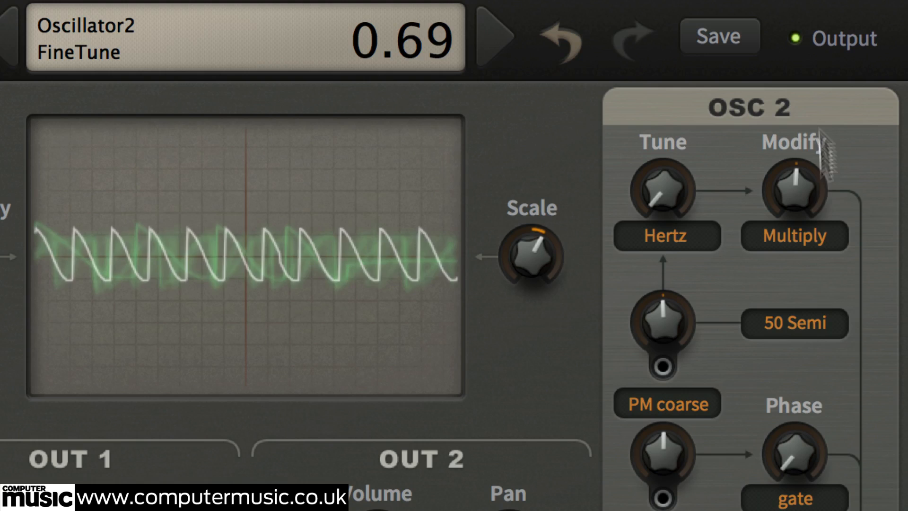
left_click_drag(795, 219, 802, 118)
left_click_drag(791, 180, 789, 320)
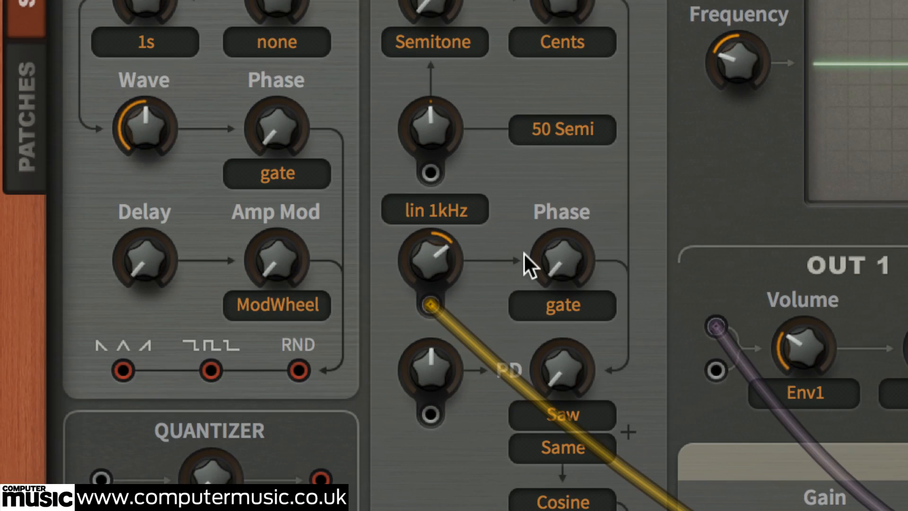
Set Oscillator 1's modulation mode to PM coarse and turn off Oscillator 2's Fractalize
left_click(458, 213)
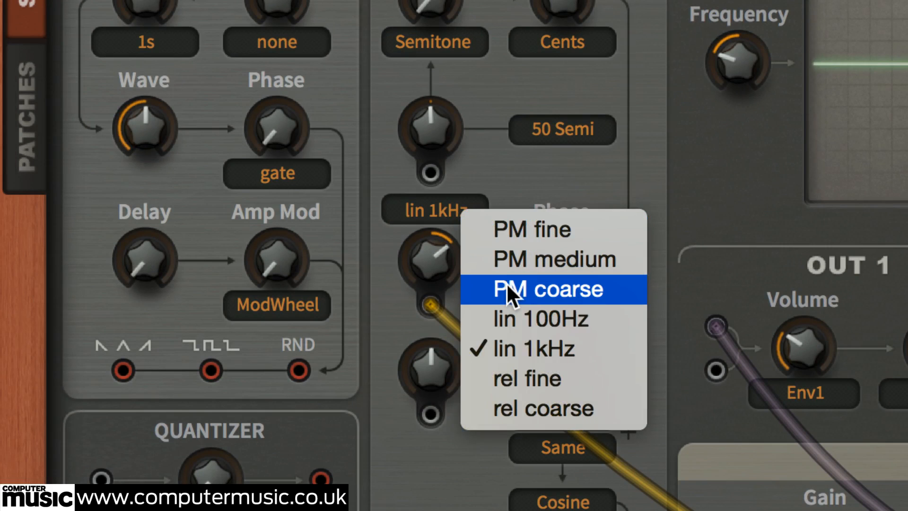
left_click(506, 284)
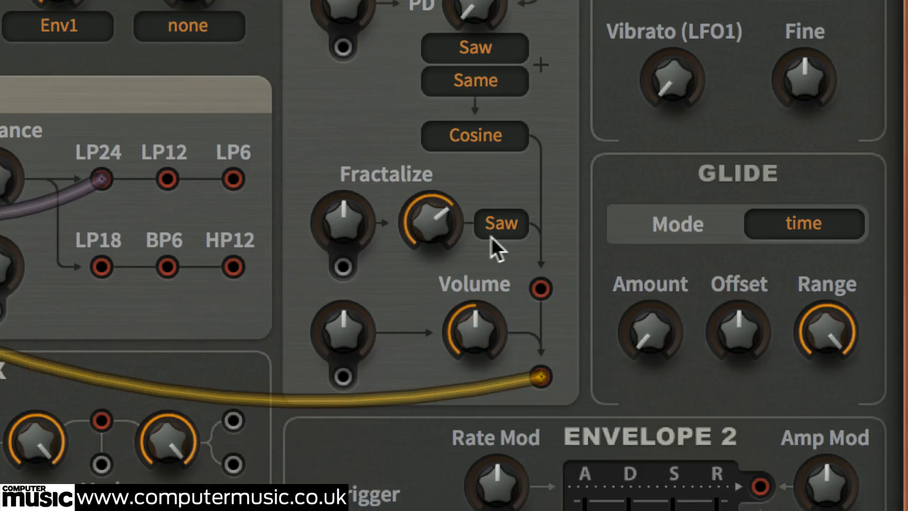
left_click(499, 225)
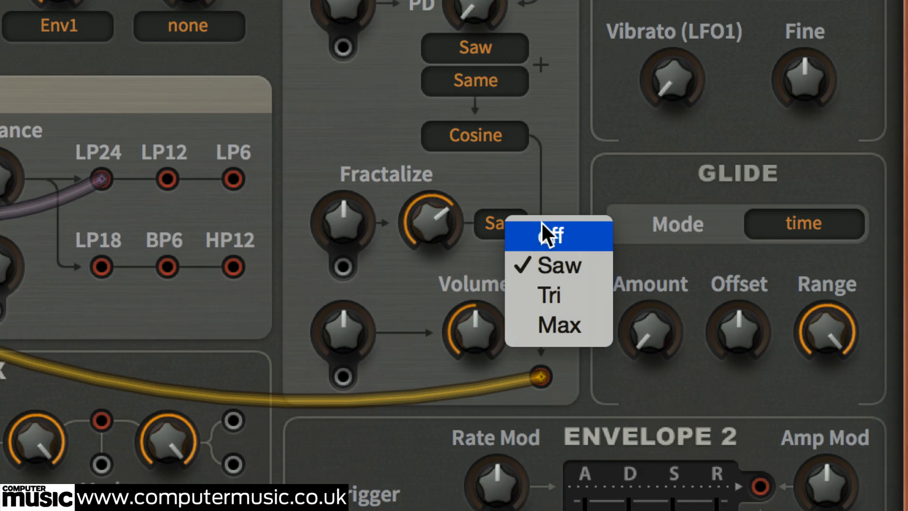
left_click(542, 222)
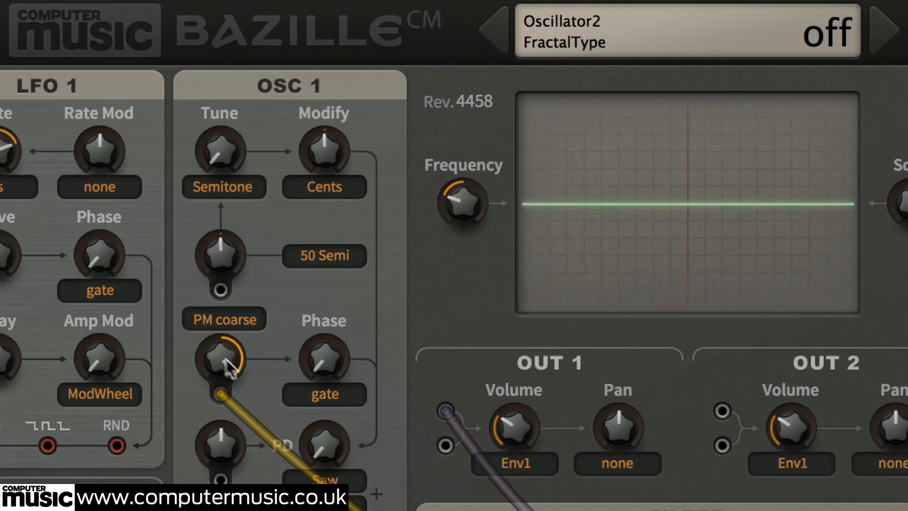
Adjust Oscillator 1's PM coarse depth, and raise Oscillator 2's phase distortion amount before lowering it partway
left_click_drag(226, 367, 232, 342)
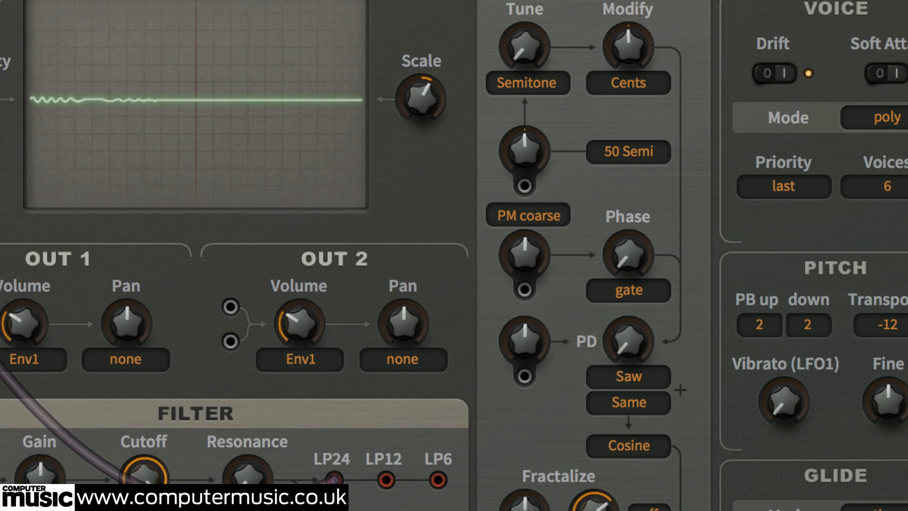
left_click_drag(631, 341, 633, 331)
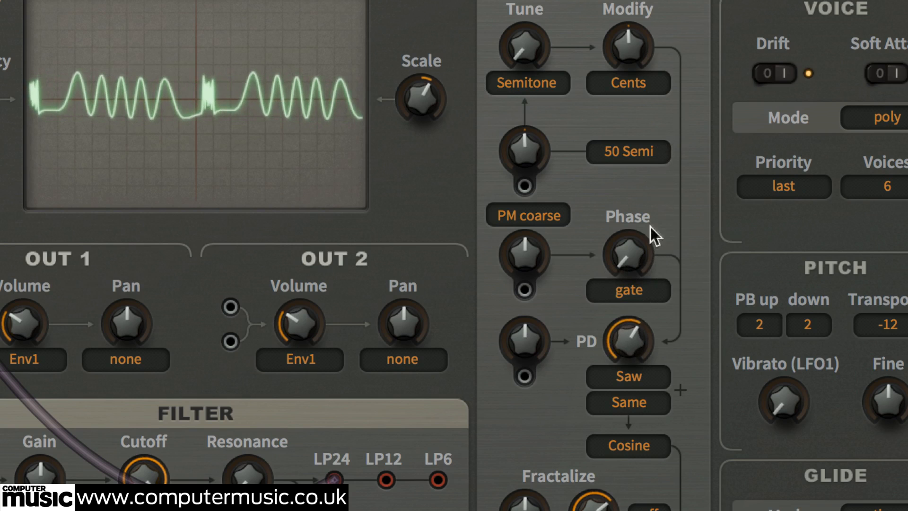
left_click_drag(629, 339, 609, 412)
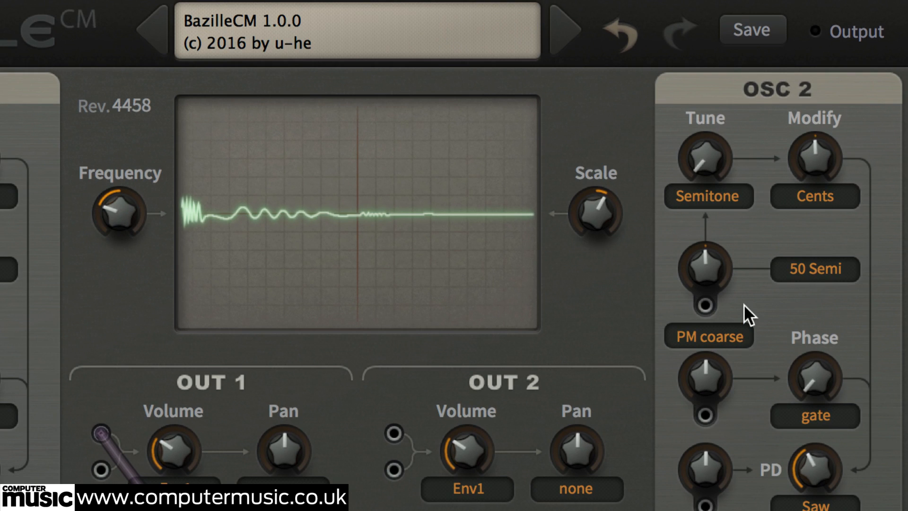
Raise Oscillator 2's Tune to 5.00 in Semitone mode
left_click(714, 148)
left_click_drag(714, 148, 720, 118)
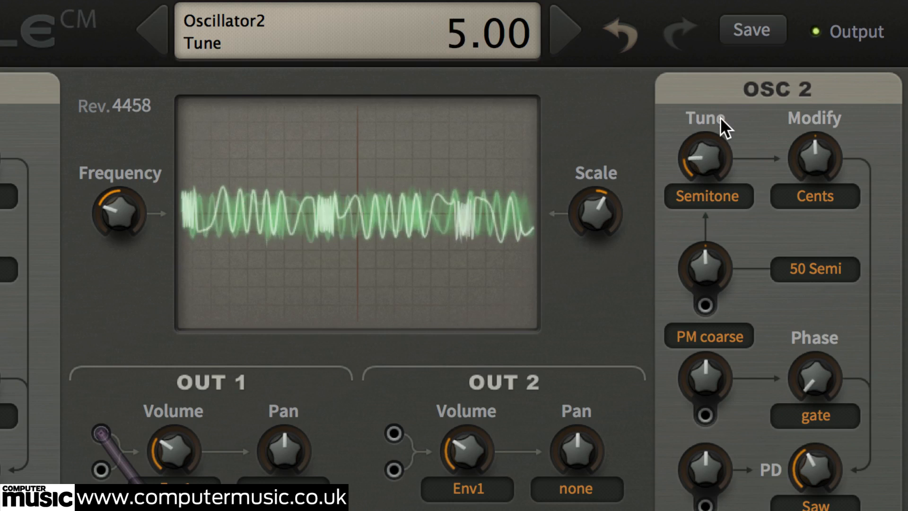
Switch Oscillator 2's tuning to Overtone mode, lower its Tune value and adjust Oscillator 1's phase modulation depth
left_click(737, 196)
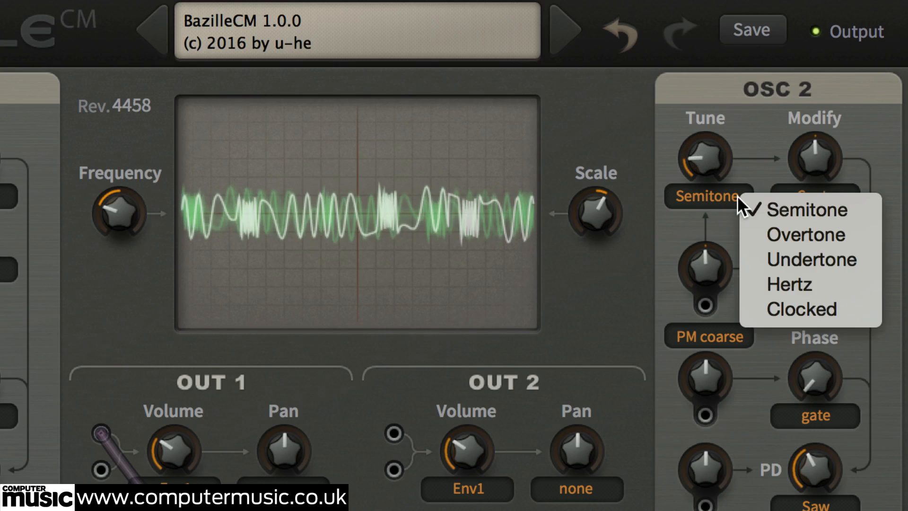
left_click(757, 231)
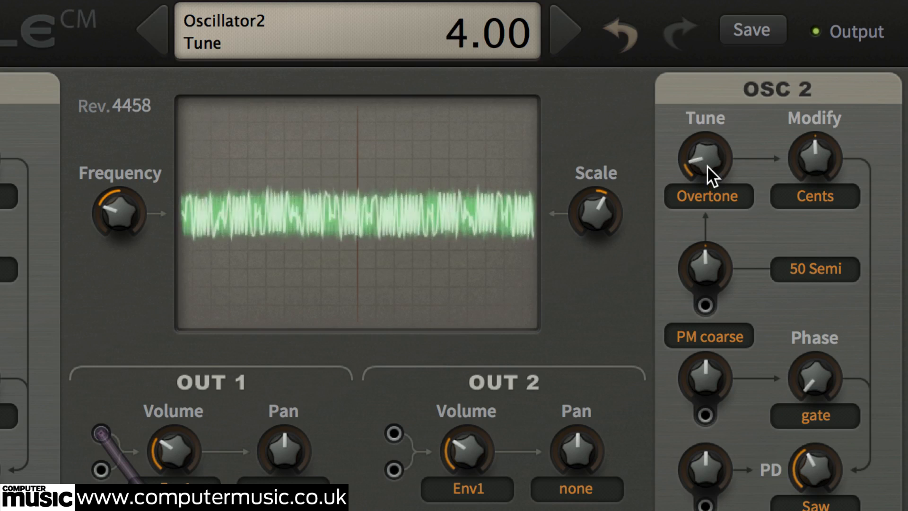
left_click_drag(708, 166, 705, 217)
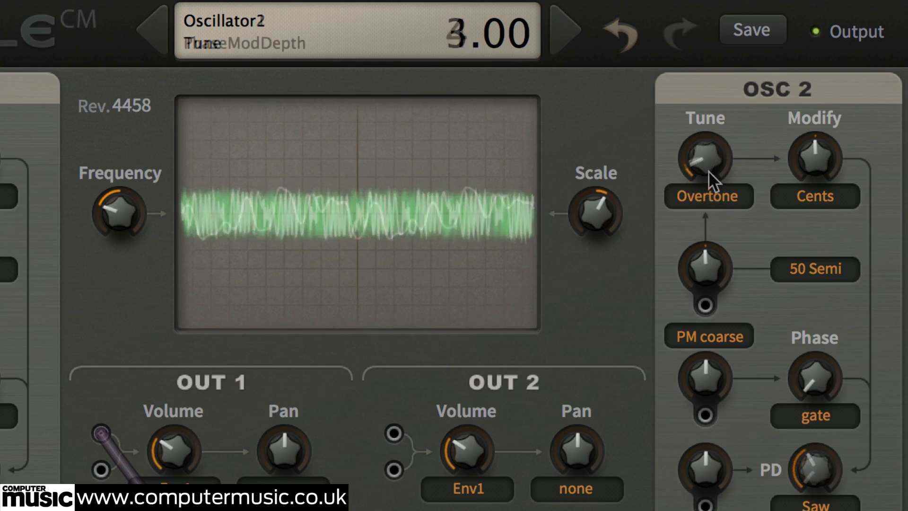
left_click_drag(67, 402, 101, 385)
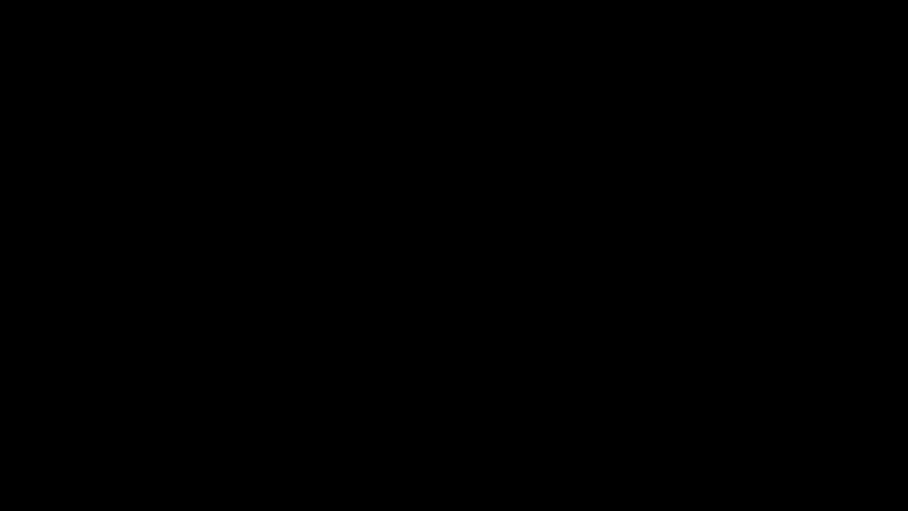